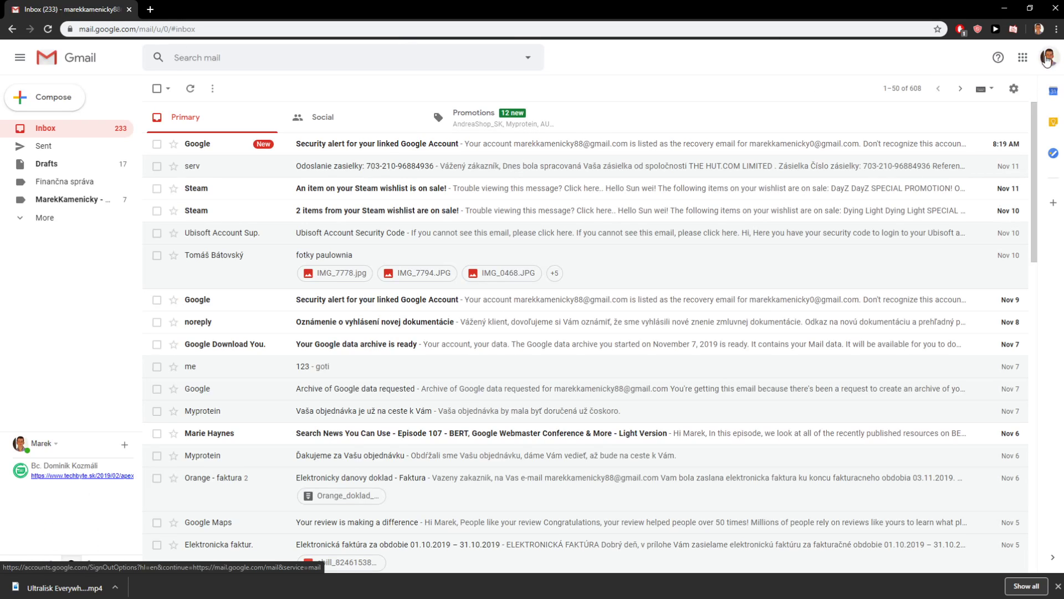
Reach the Google Account home page from the Gmail avatar menu.
{"action": "left_click", "coordinate": [1049, 63]}
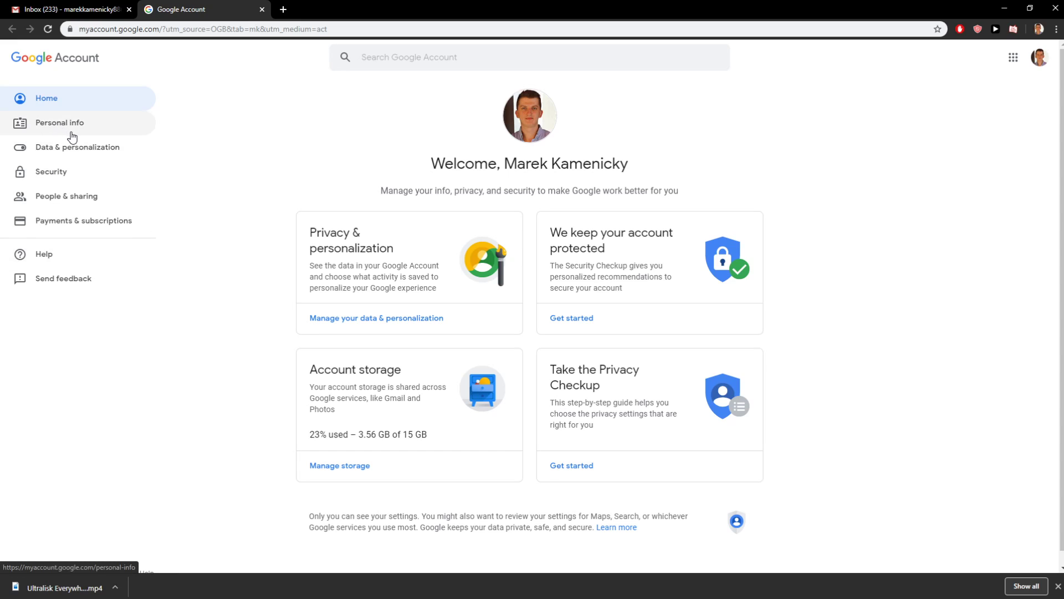
Reach the Change name dialog through Personal info > Name and its edit pencil.
{"action": "left_click", "coordinate": [63, 126]}
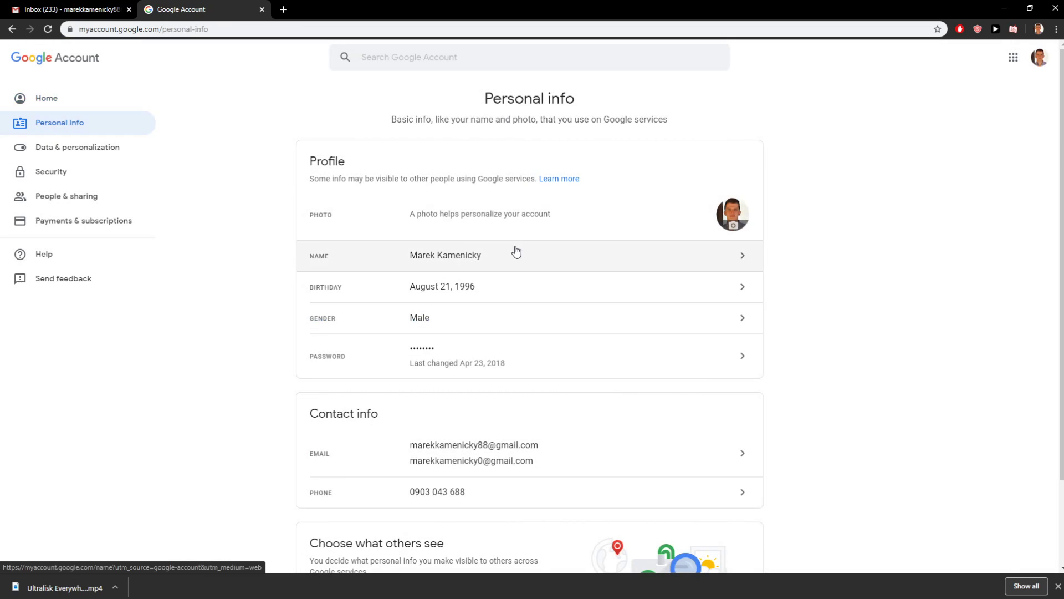
{"action": "left_click", "coordinate": [572, 253]}
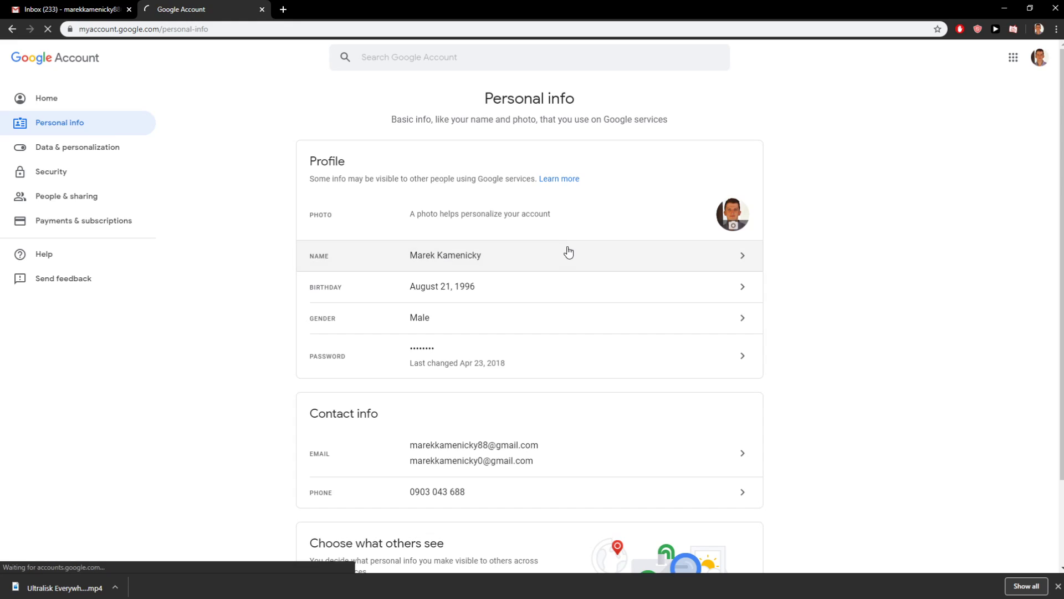
{"action": "left_click", "coordinate": [688, 166]}
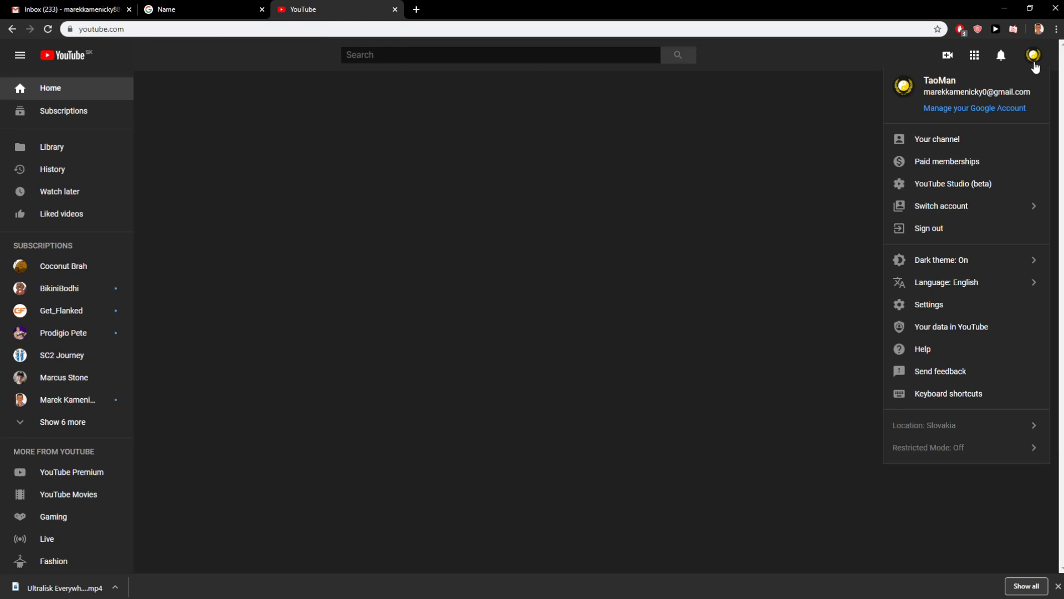
Go to the own YouTube channel and try changing its profile picture, revealing the Google-account notice.
{"action": "left_click", "coordinate": [932, 146]}
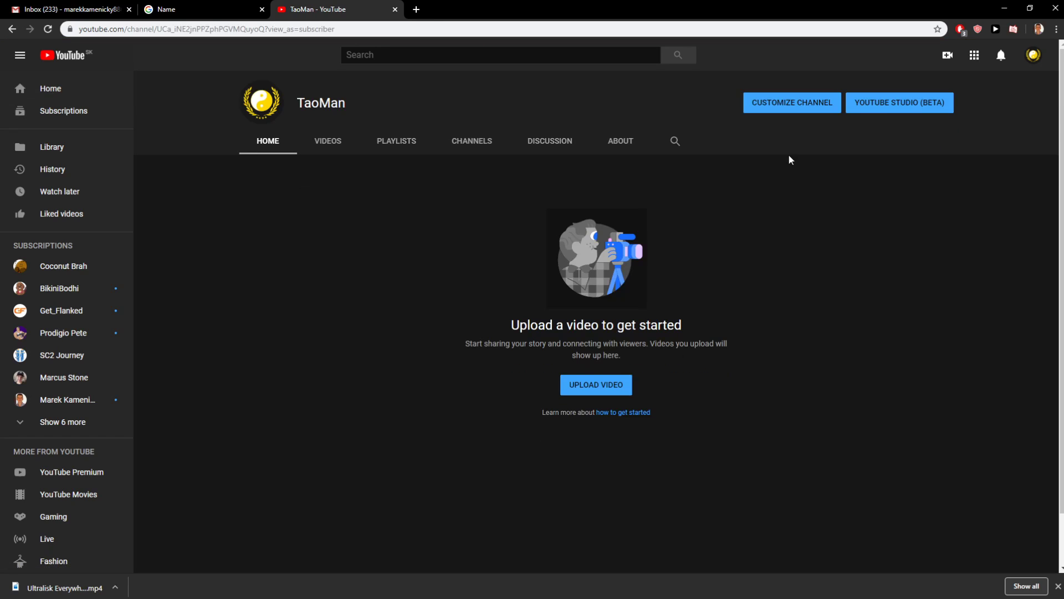
{"action": "left_click", "coordinate": [265, 114]}
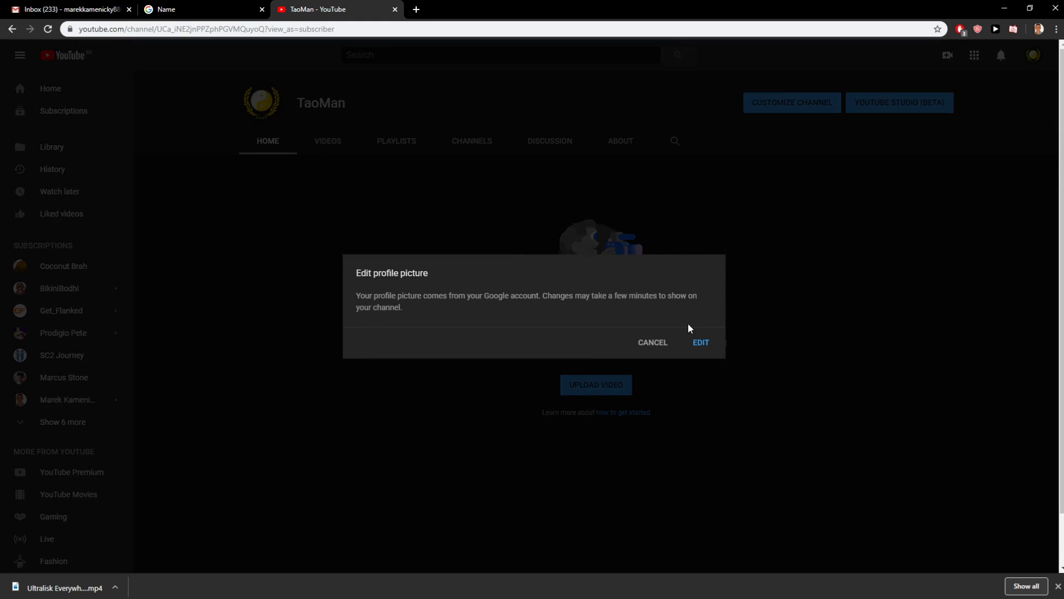
Continue to Google About me via EDIT and dismiss the Pick a photo dialog.
{"action": "left_click", "coordinate": [698, 340]}
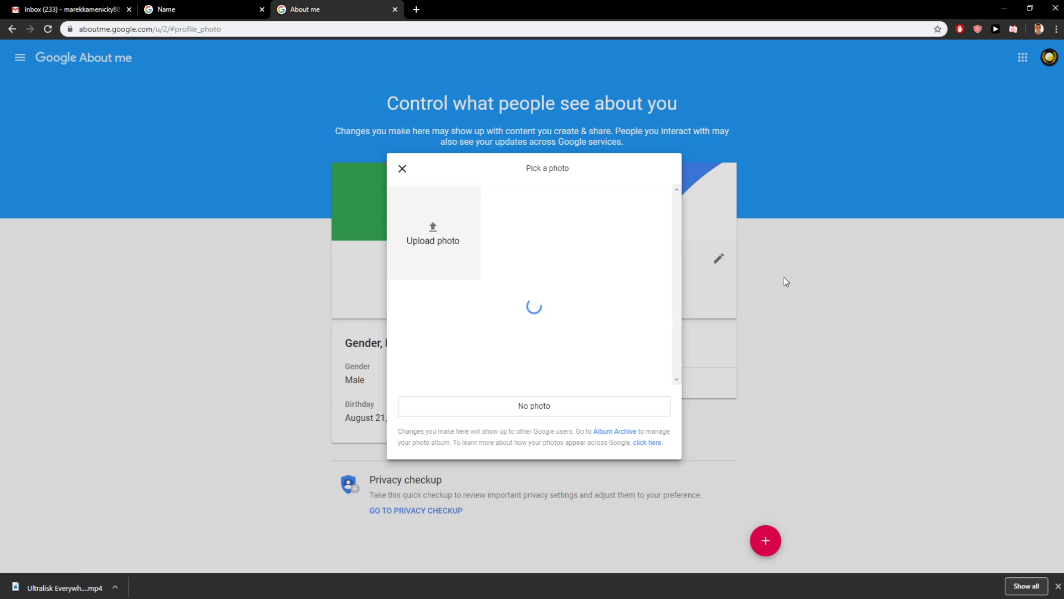
{"action": "left_click", "coordinate": [784, 281]}
{"action": "left_click_drag", "start_coordinate": [508, 296], "coordinate": [591, 308]}
{"action": "left_click", "coordinate": [637, 300]}
Bring up the About me name editor showing first name TaoMan and focus the first name field.
{"action": "left_click", "coordinate": [718, 264]}
{"action": "left_click", "coordinate": [458, 394]}
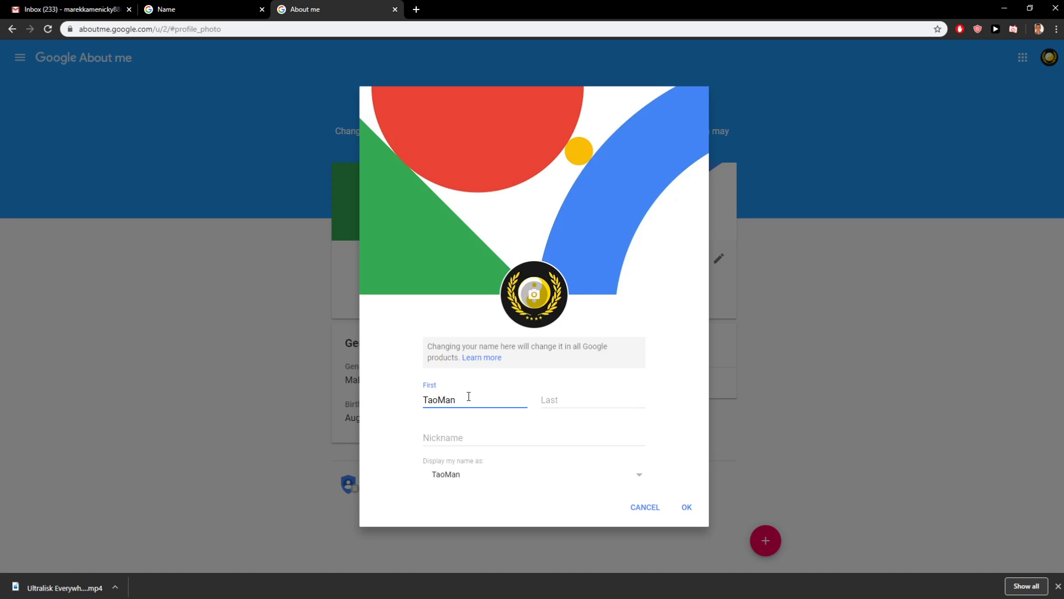